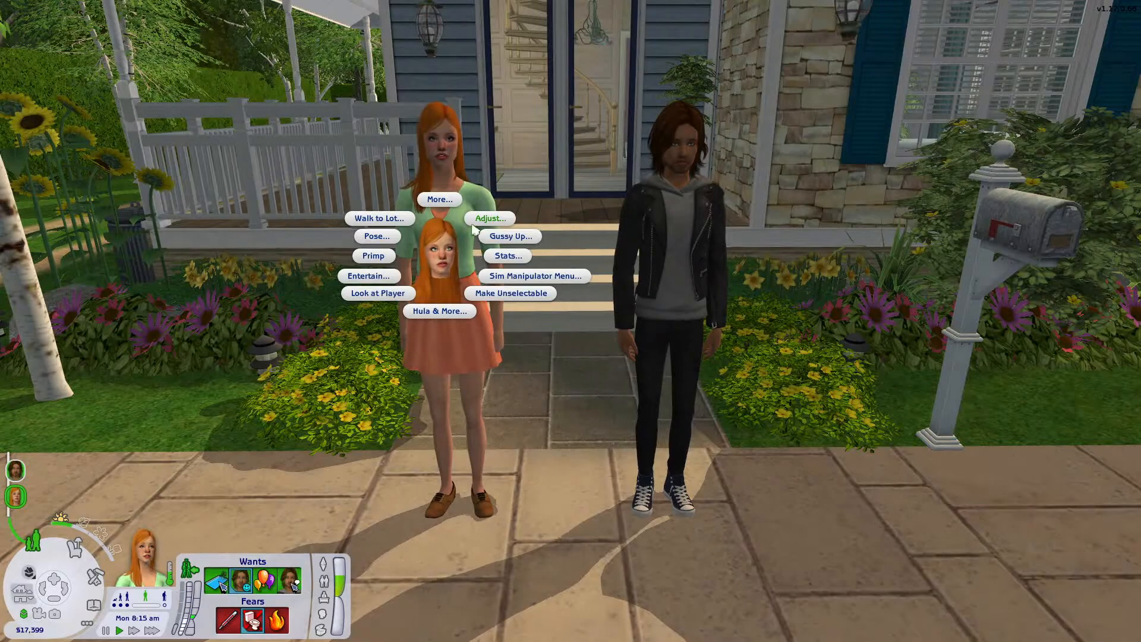
Spawn the ACR adjuster through the red-haired Sim and toggle the adjuster's Unmarried TFB setting
{"action": "left_click", "coordinate": [439, 199]}
{"action": "left_click", "coordinate": [487, 166]}
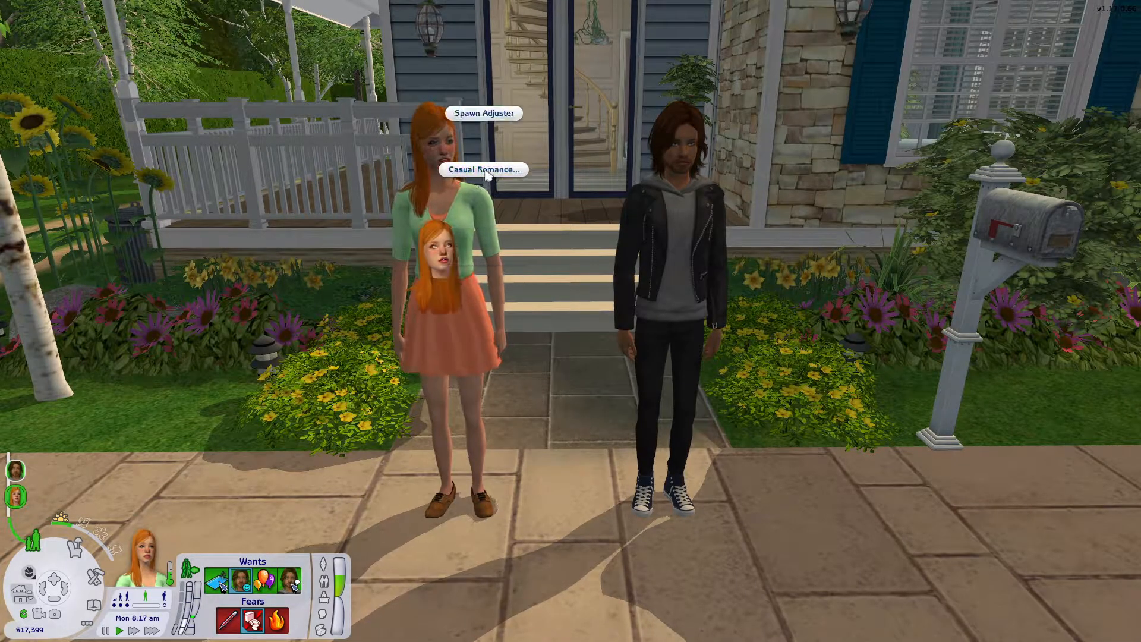
{"action": "left_click", "coordinate": [491, 121]}
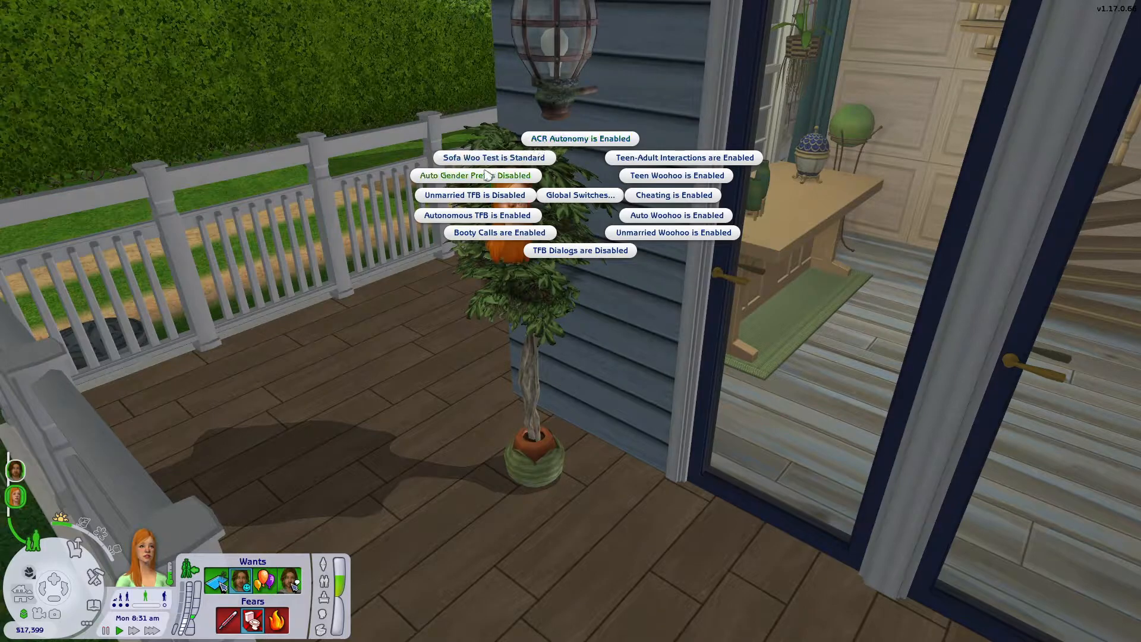
{"action": "left_click", "coordinate": [475, 196]}
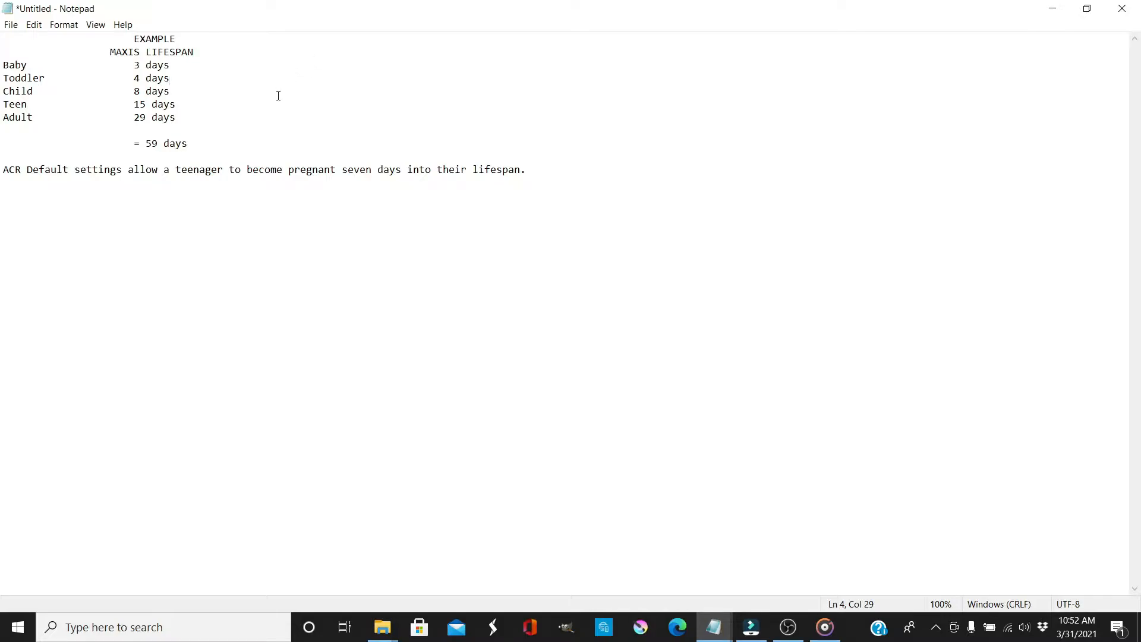
Switch to Notepad and add the word "days" in the Maxis lifespan example
{"action": "type", "text": "days"}
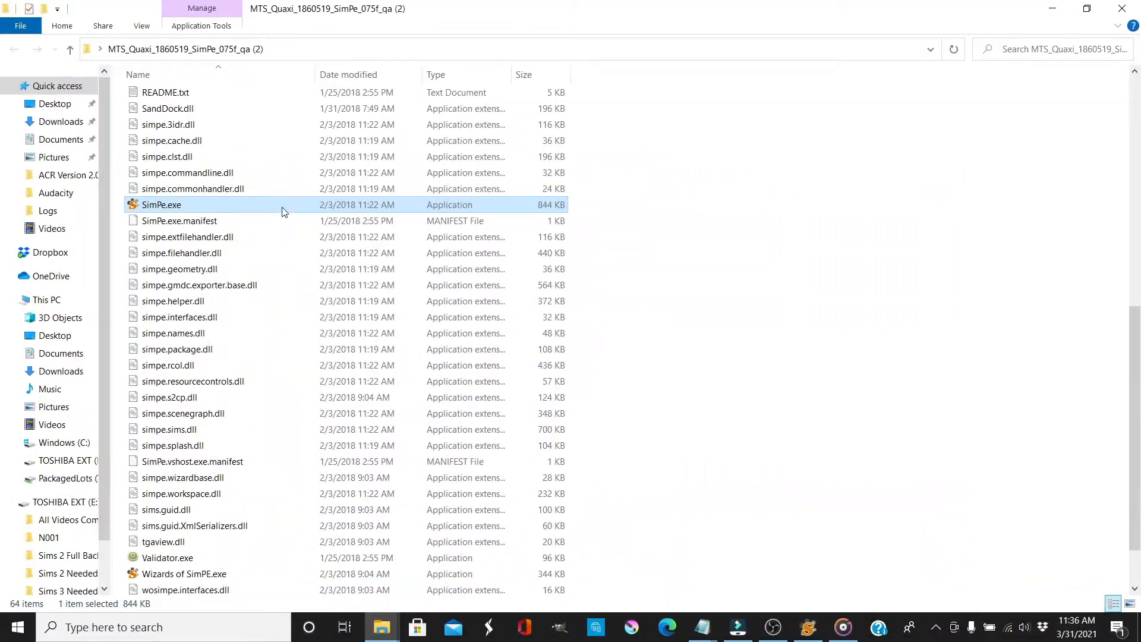
Launch SimPe.exe and open ACR - Controller - Main.package from the Sims 2 Downloads subfolder ACR Version 2.0 - Final - Original
{"action": "double_click", "coordinate": [278, 230]}
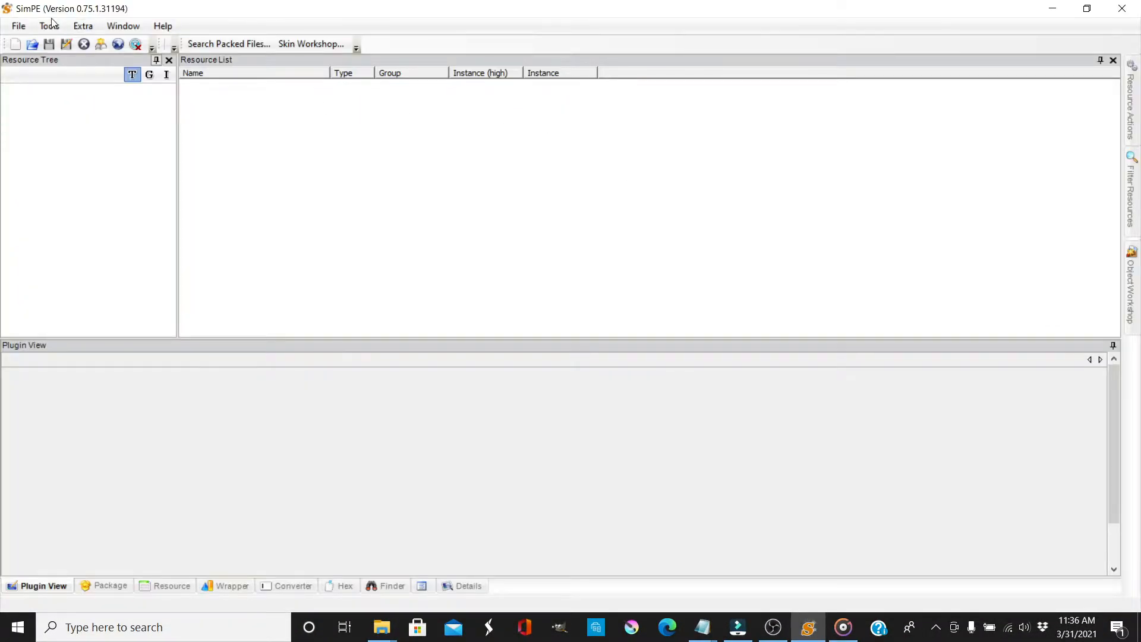
{"action": "left_click", "coordinate": [19, 25]}
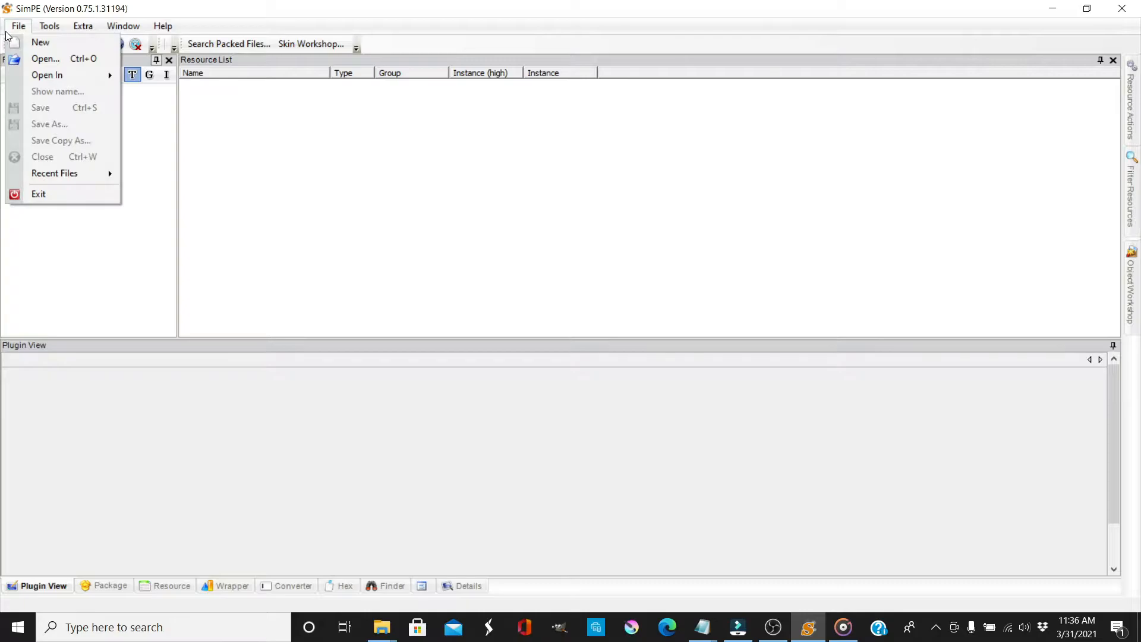
{"action": "left_click", "coordinate": [40, 61]}
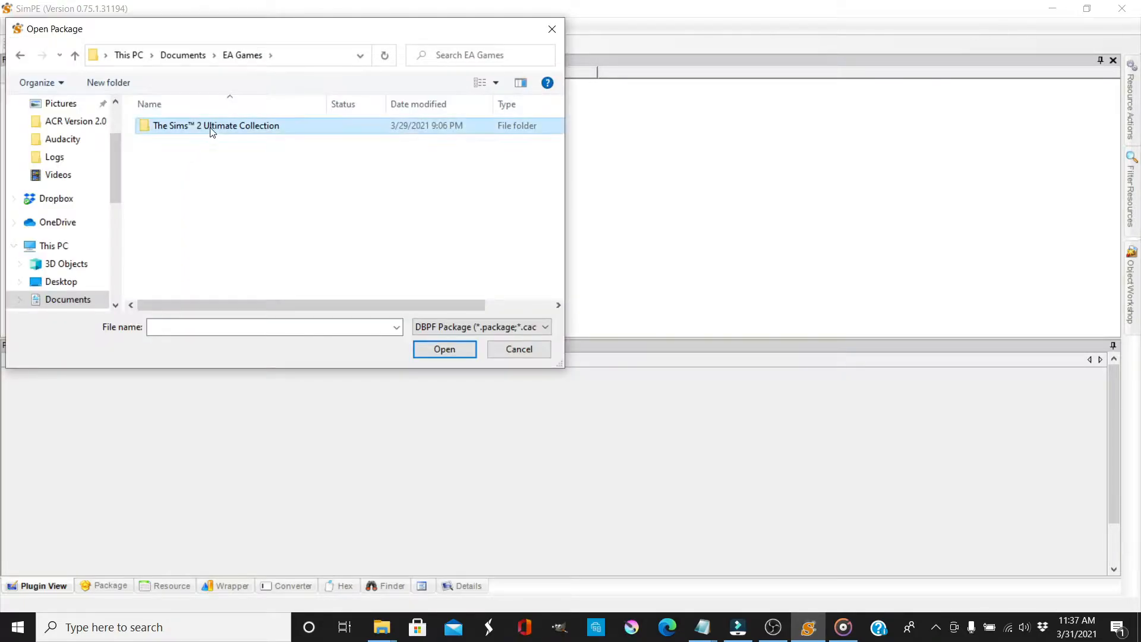
{"action": "left_click", "coordinate": [77, 169]}
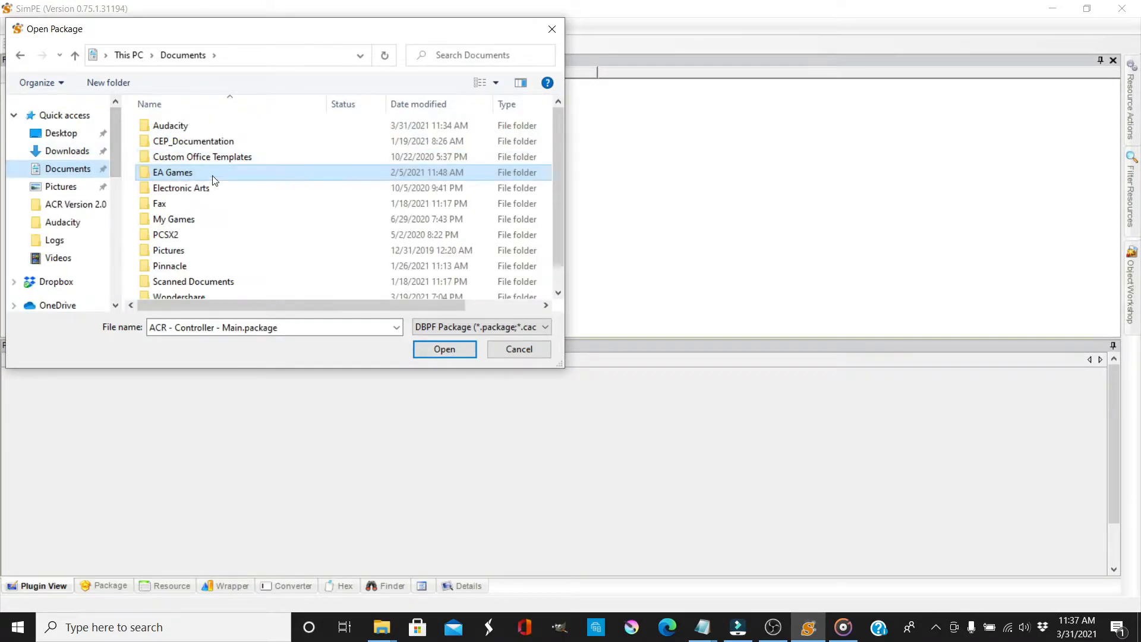
{"action": "double_click", "coordinate": [213, 177]}
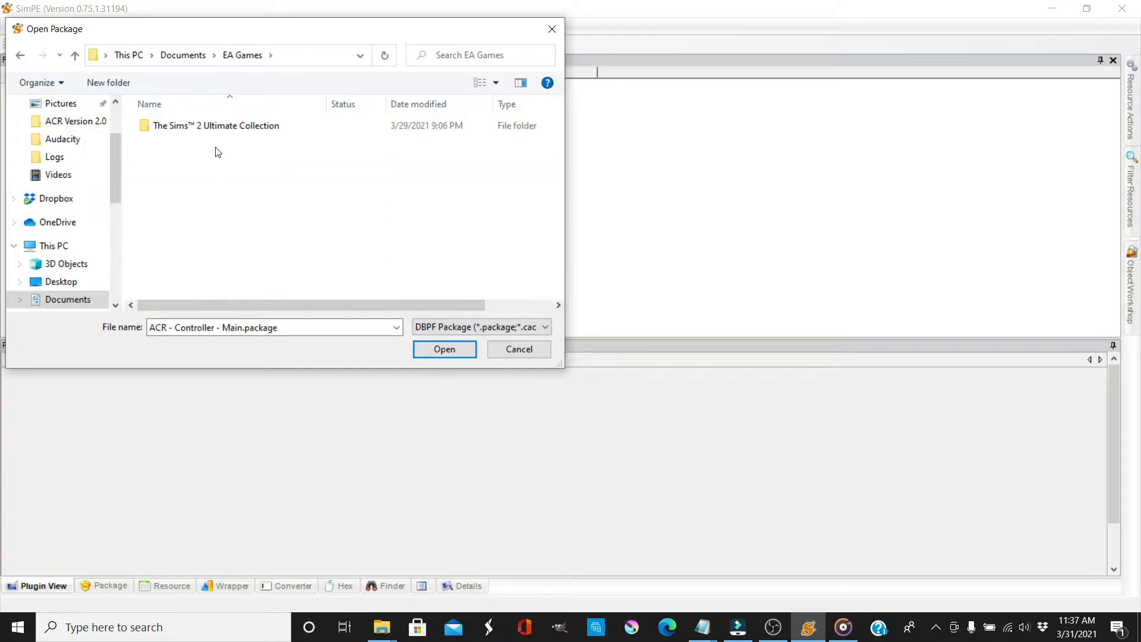
{"action": "double_click", "coordinate": [231, 128]}
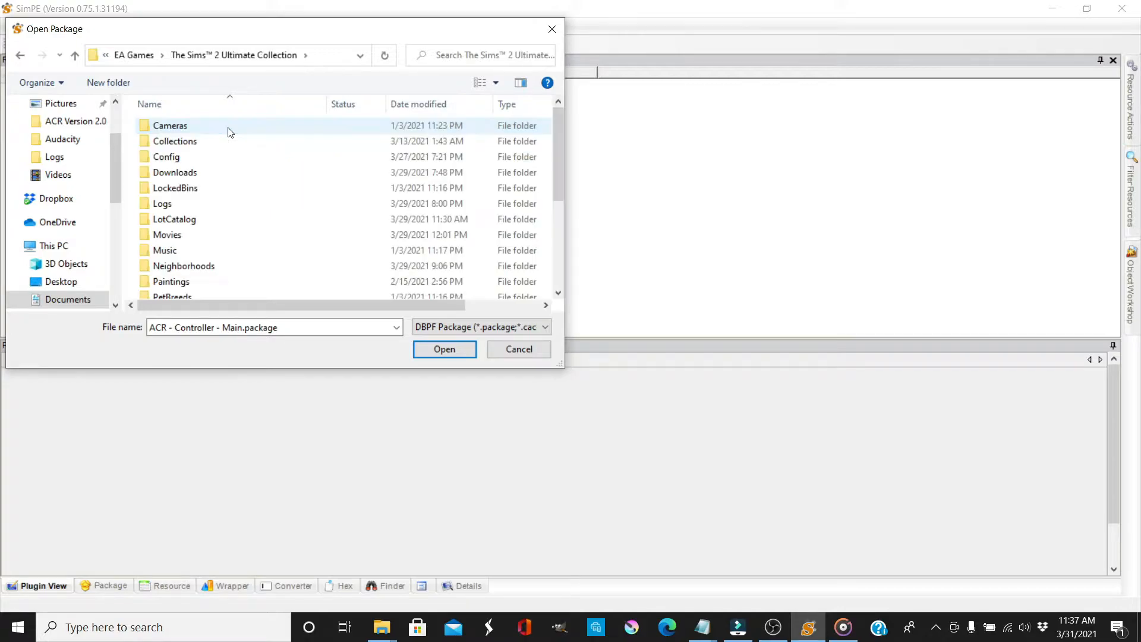
{"action": "double_click", "coordinate": [229, 179]}
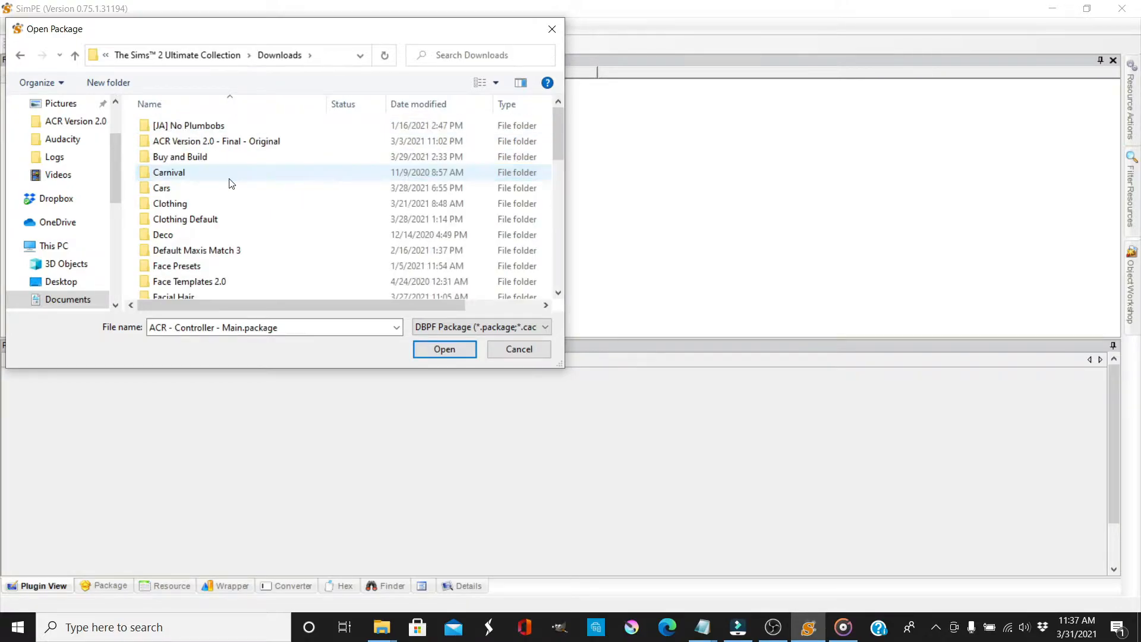
{"action": "double_click", "coordinate": [273, 144]}
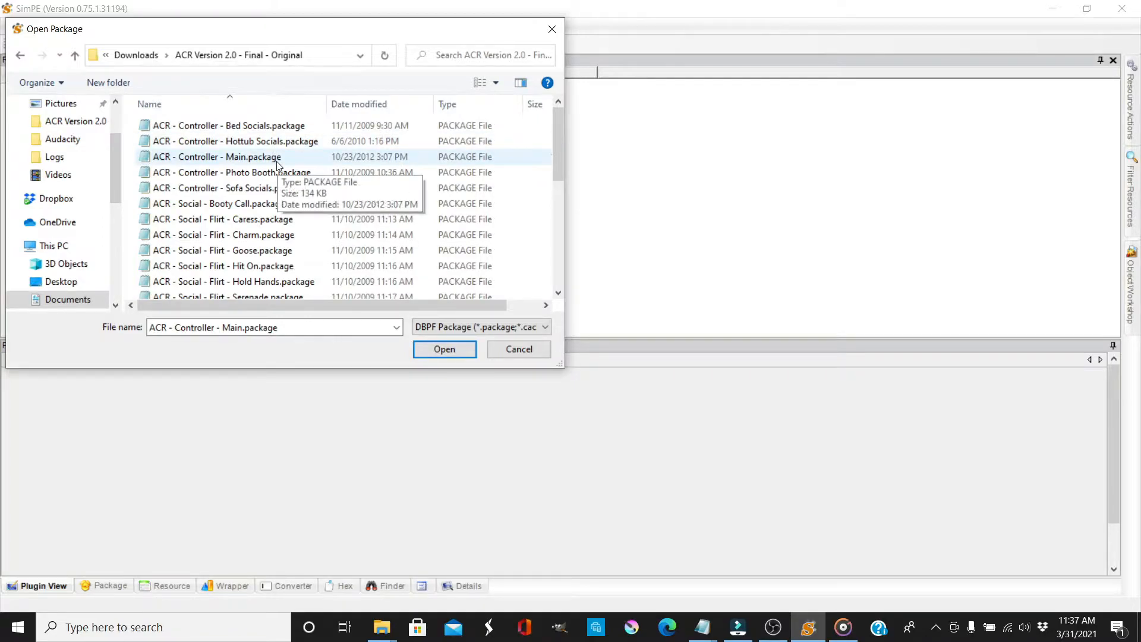
{"action": "left_click", "coordinate": [277, 162]}
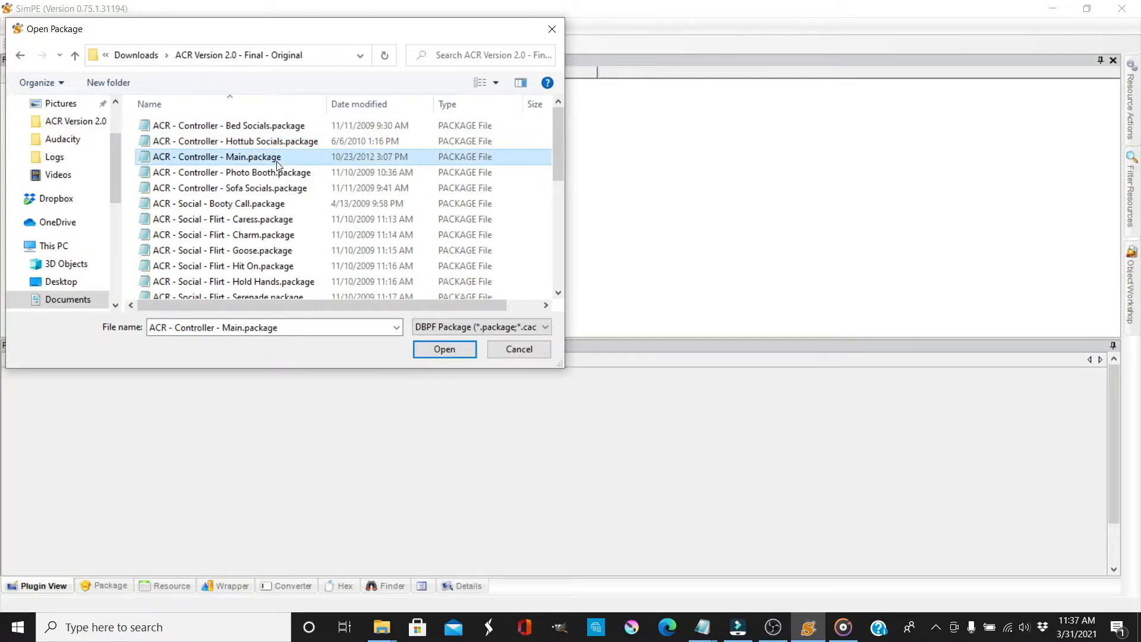
{"action": "left_click", "coordinate": [428, 354]}
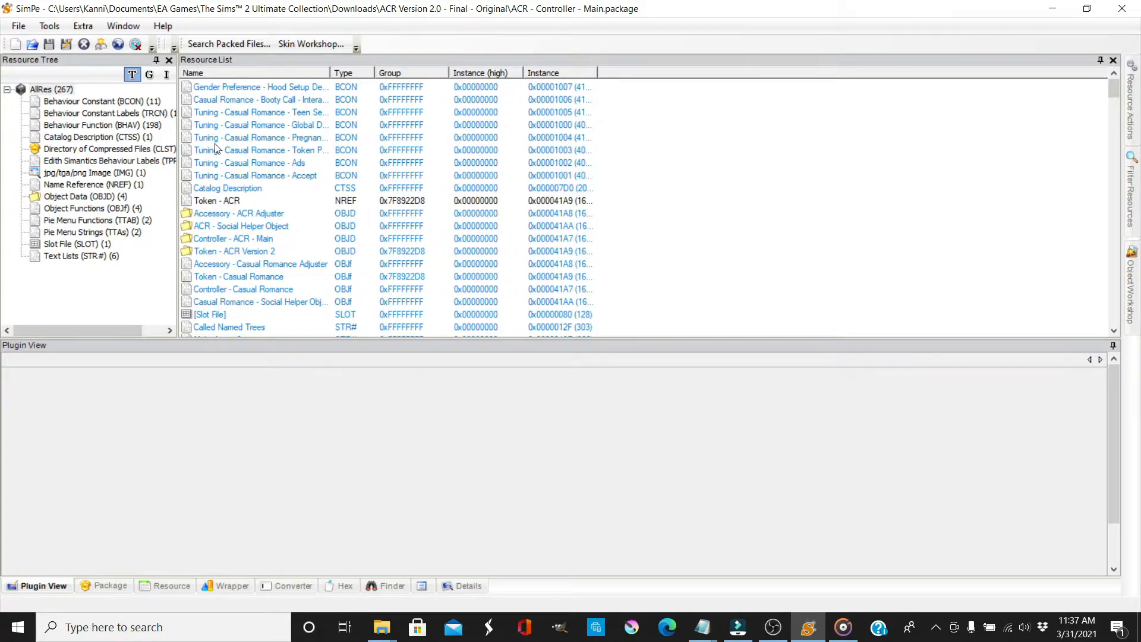
Open the Tuning - Casual Romance - Pregnancy Odds BCON resource and review its list of age values
{"action": "left_click", "coordinate": [315, 137]}
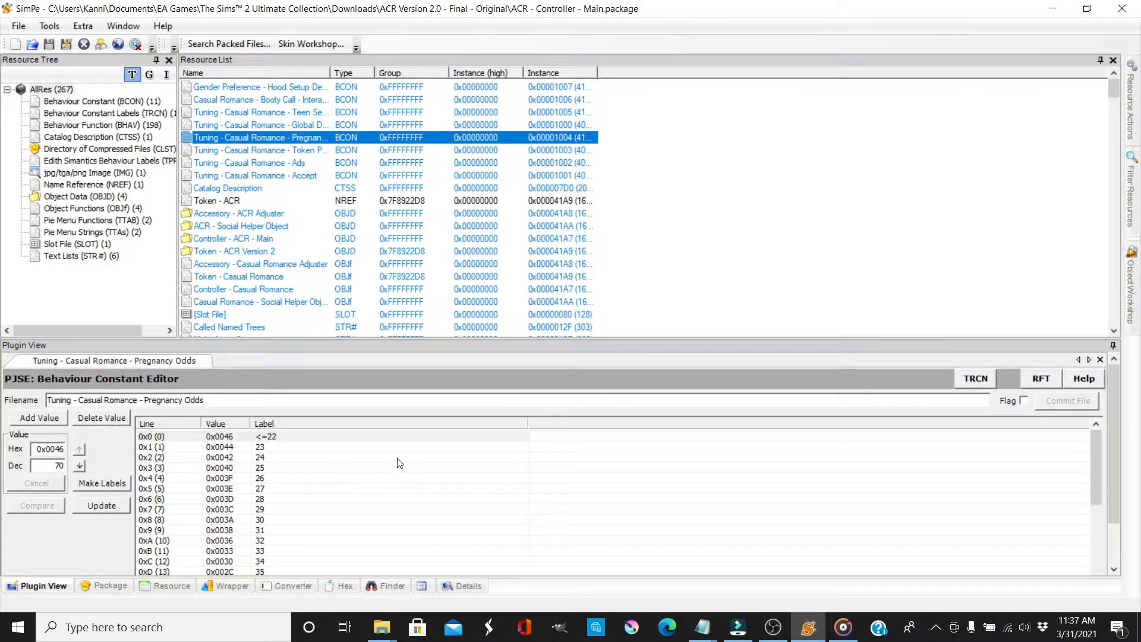
{"action": "scroll", "coordinate": [400, 463], "scroll_direction": "down", "scroll_amount": 6}
{"action": "scroll", "coordinate": [399, 463], "scroll_direction": "up", "scroll_amount": 6}
{"action": "mouse_move", "coordinate": [1096, 469]}
{"action": "left_mouse_down"}
{"action": "mouse_move", "coordinate": [1106, 538]}
{"action": "mouse_move", "coordinate": [1110, 464]}
{"action": "left_mouse_up"}
{"action": "left_click_drag", "start_coordinate": [1113, 447], "coordinate": [1114, 497]}
{"action": "left_click_drag", "start_coordinate": [1095, 419], "coordinate": [1096, 546]}
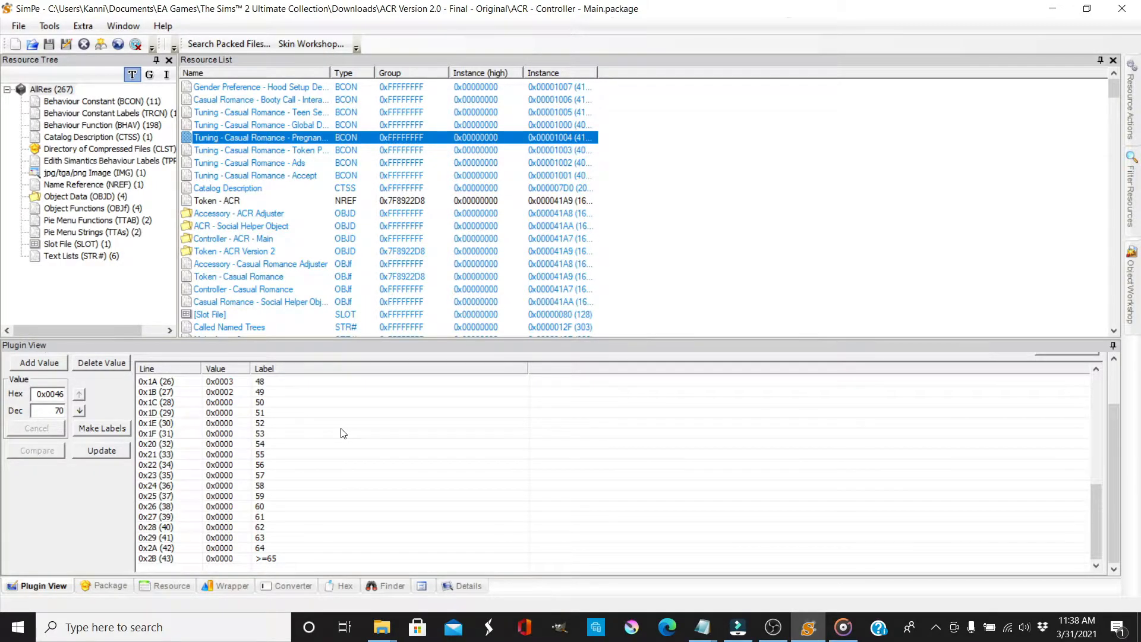
Add a new entry with decimal value 85 to the pregnancy odds constants and generate labels, keeping the existing ones
{"action": "left_click", "coordinate": [40, 364]}
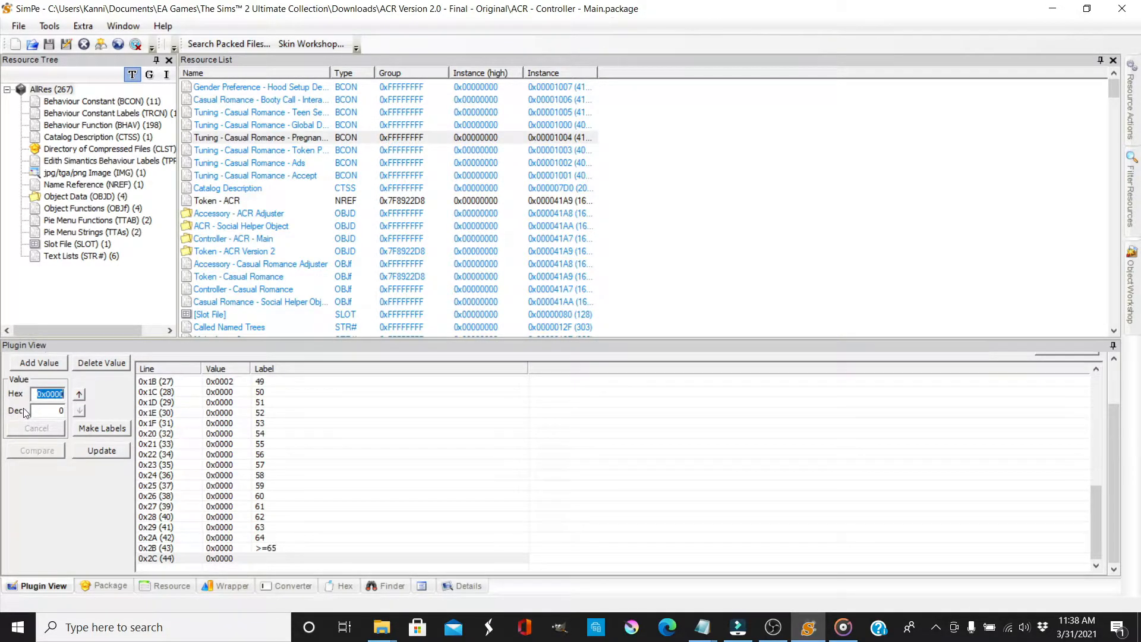
{"action": "left_click", "coordinate": [64, 411]}
{"action": "key", "text": "BackSpace"}
{"action": "type", "text": "85"}
{"action": "left_click", "coordinate": [101, 429]}
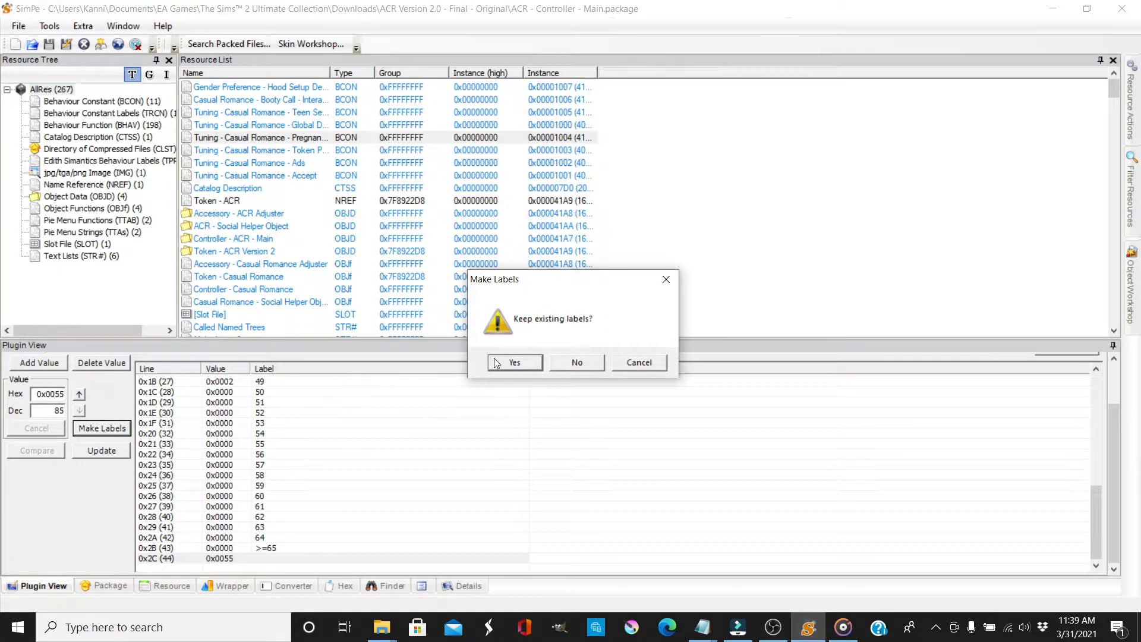
{"action": "left_click", "coordinate": [513, 363]}
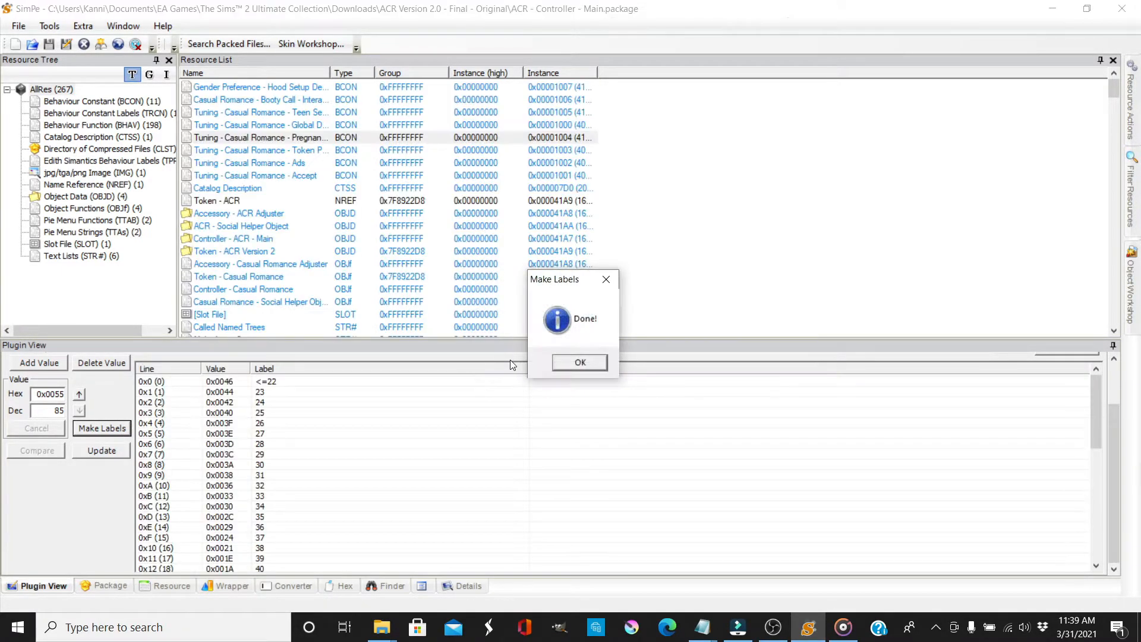
{"action": "left_click", "coordinate": [575, 362]}
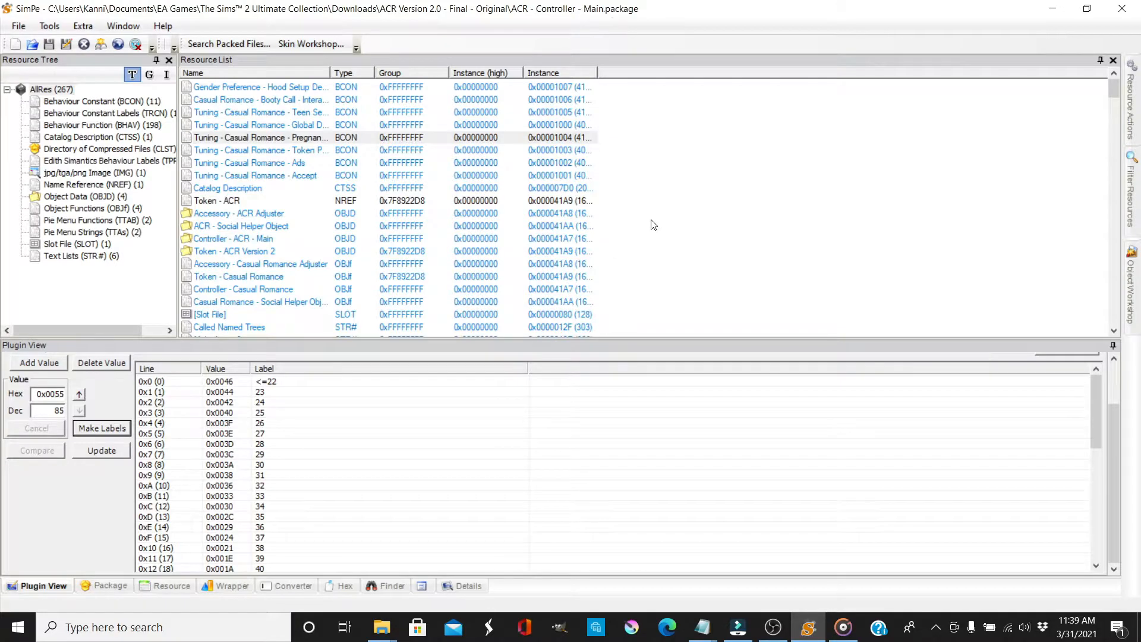
Open the matching Pregnancy Odds TRCN label resource, committing the changes made to the constants
{"action": "scroll", "coordinate": [654, 222], "scroll_direction": "down", "scroll_amount": 6}
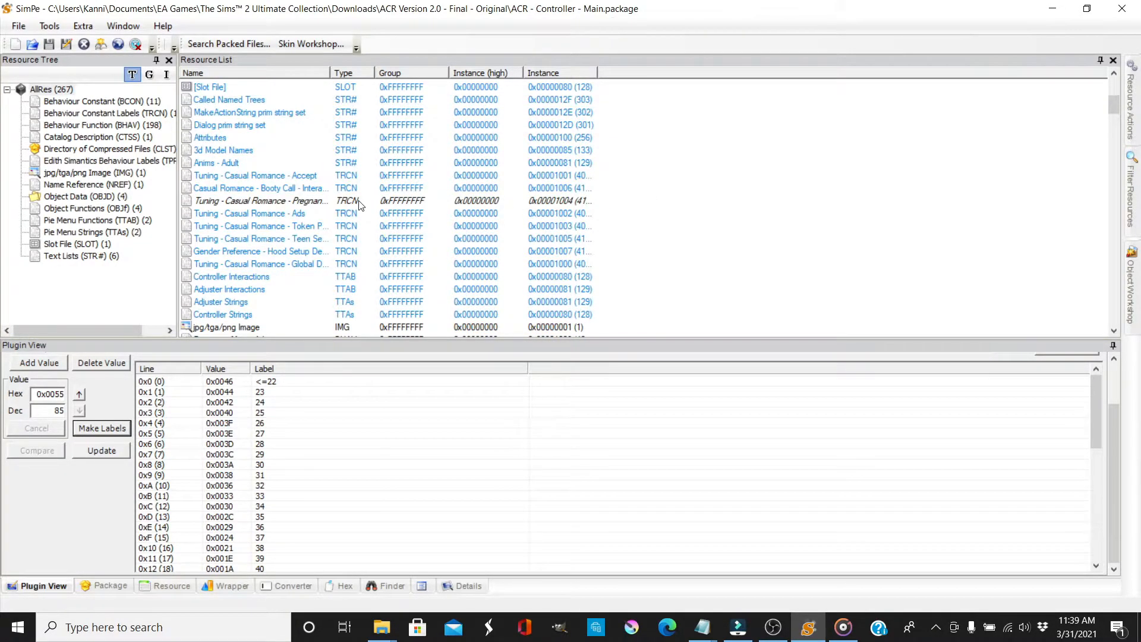
{"action": "left_click", "coordinate": [304, 205]}
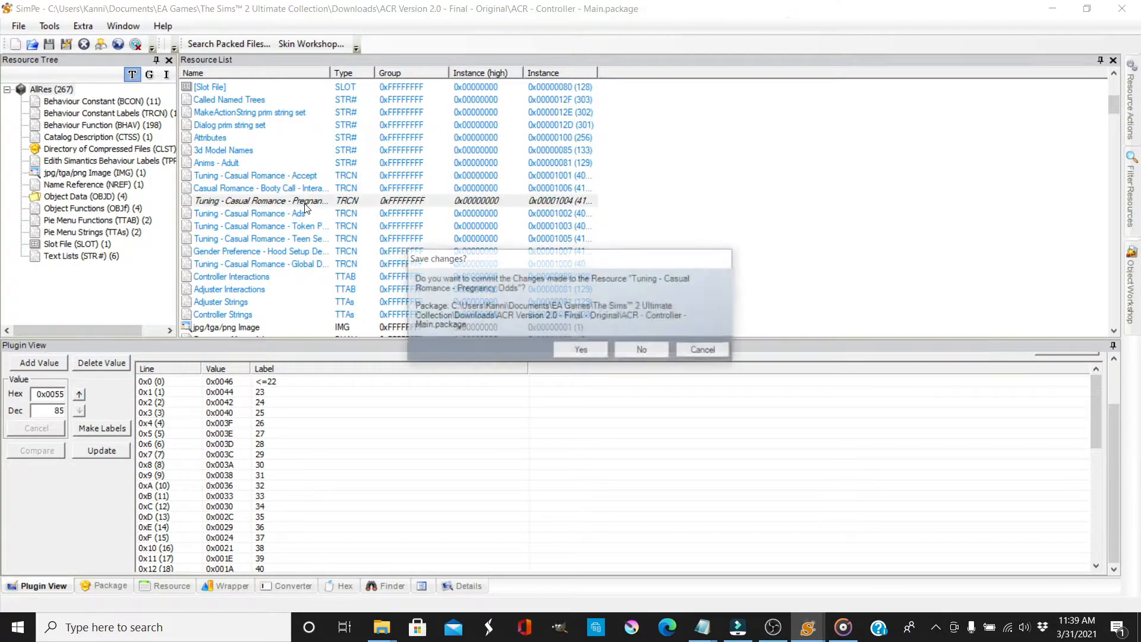
{"action": "left_click", "coordinate": [603, 355]}
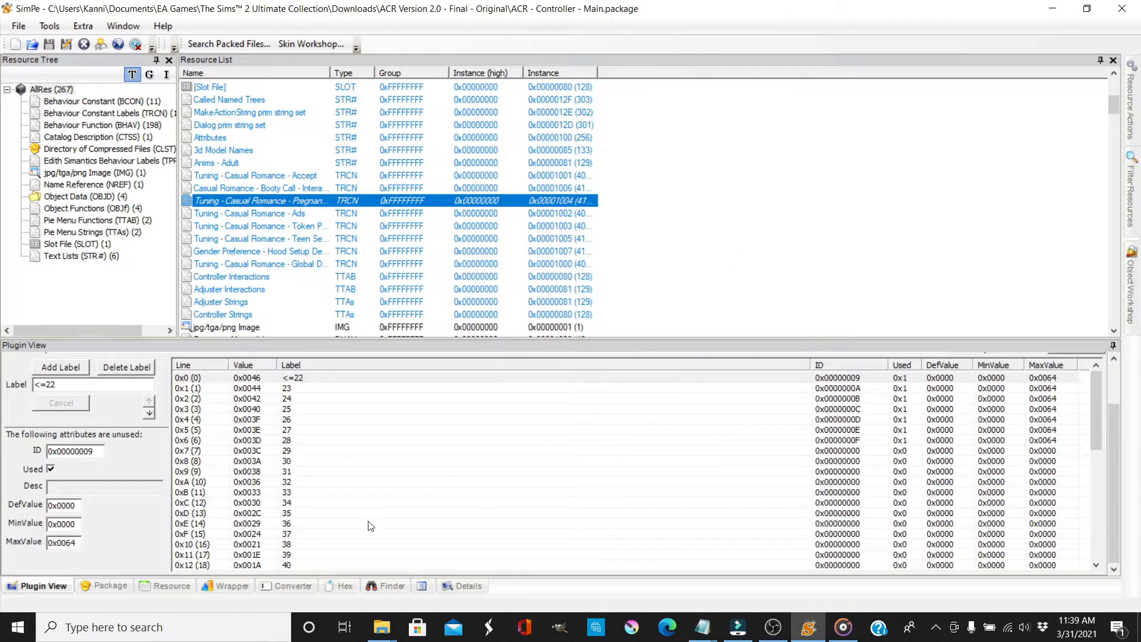
Rename the label of line 0x2C (44) to 66 and delete the extra blank label below it
{"action": "scroll", "coordinate": [363, 535], "scroll_direction": "down", "scroll_amount": 3}
{"action": "scroll", "coordinate": [363, 534], "scroll_direction": "down", "scroll_amount": 6}
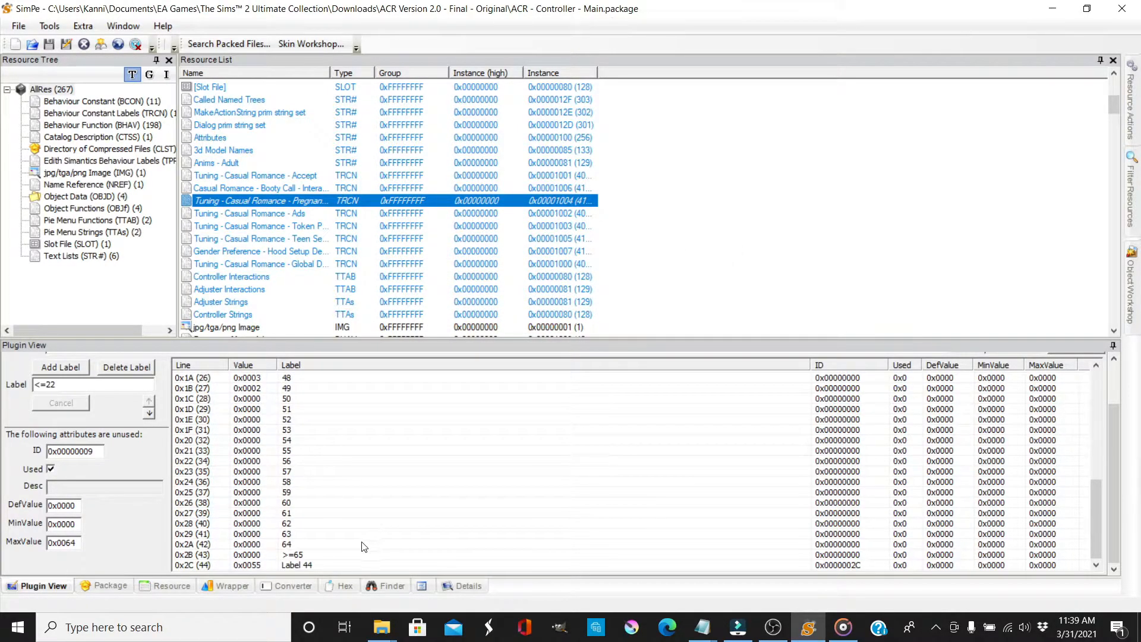
{"action": "left_click", "coordinate": [300, 567]}
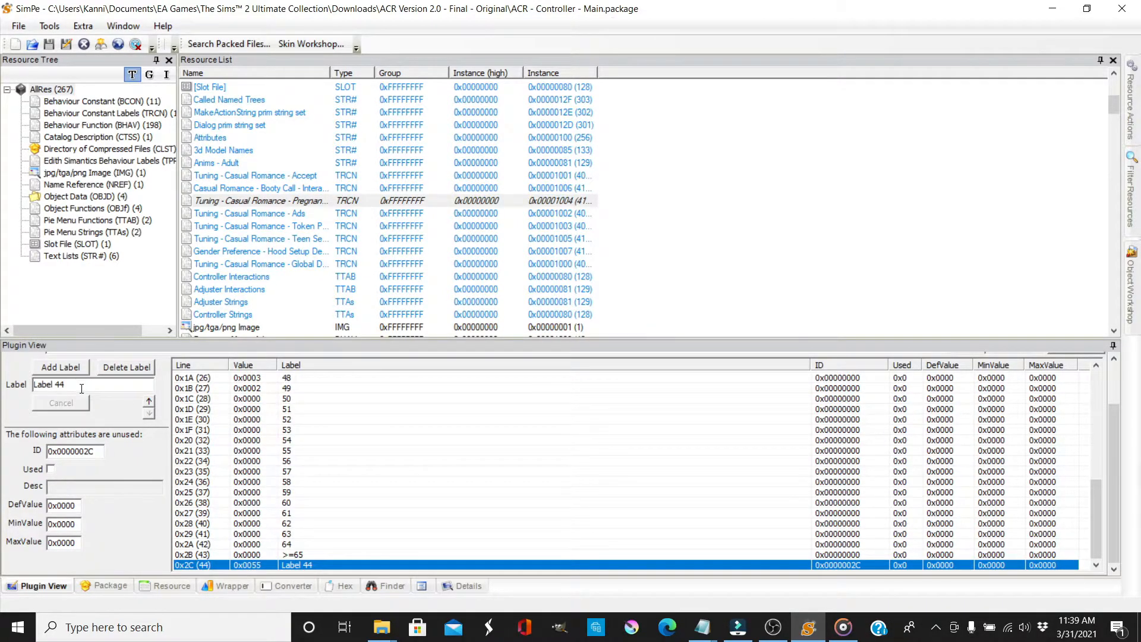
{"action": "left_click_drag", "start_coordinate": [84, 389], "coordinate": [10, 388]}
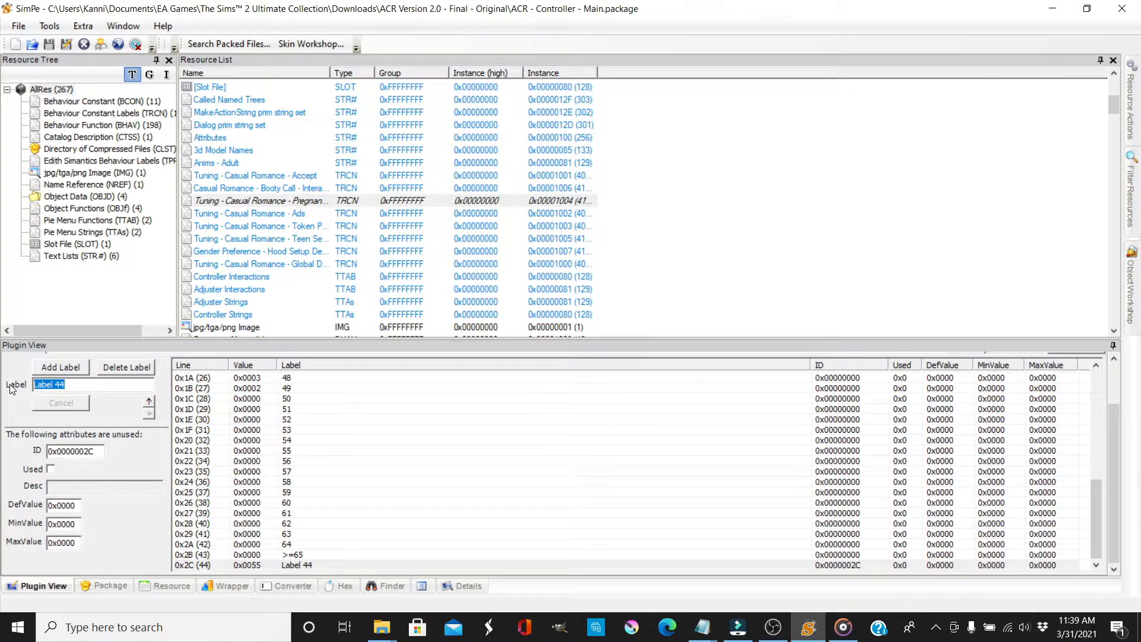
{"action": "type", "text": "66"}
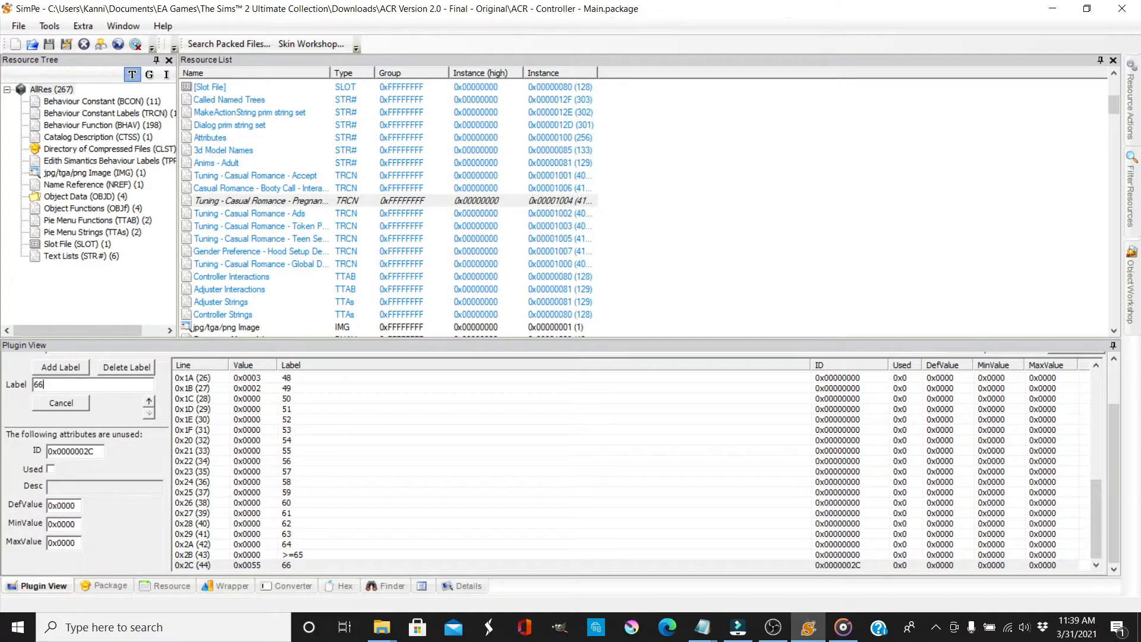
{"action": "key", "text": "Return"}
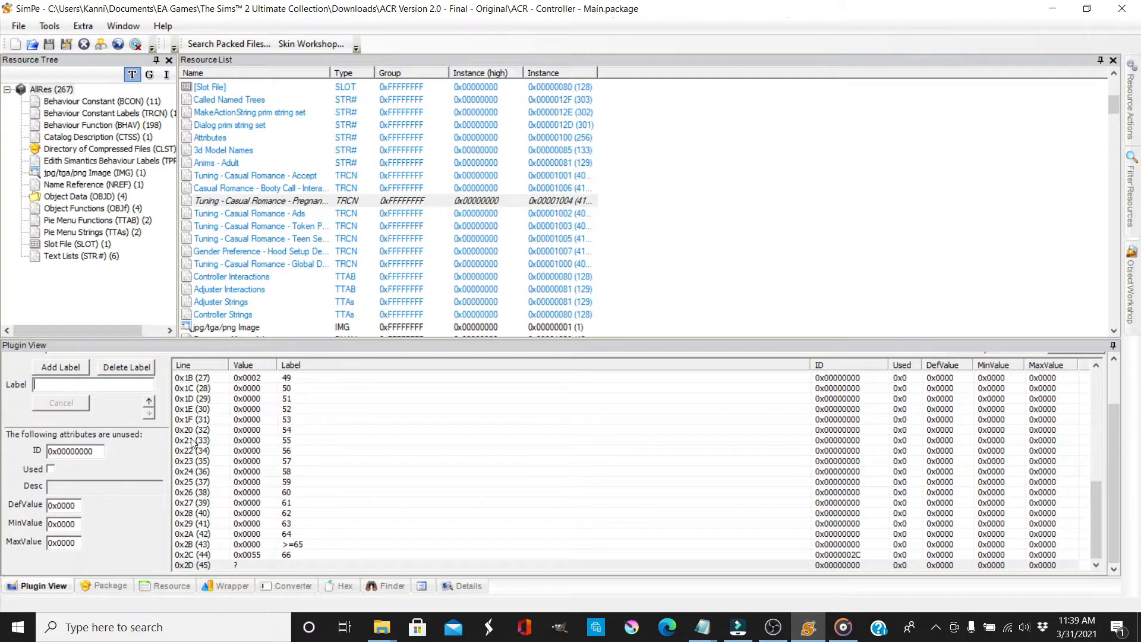
{"action": "left_click", "coordinate": [140, 369]}
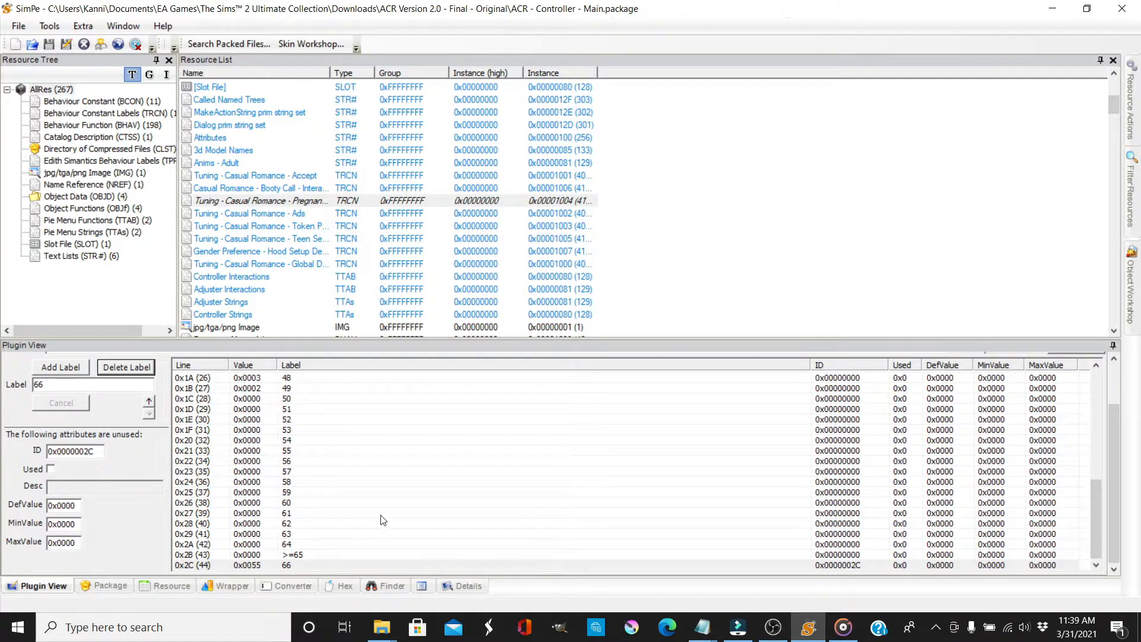
Open the Tokens - Sub - Calculate Pregnancy BHAV resource (instance 0x1071), committing the Pregnancy Odds label changes
{"action": "scroll", "coordinate": [389, 505], "scroll_direction": "up", "scroll_amount": 4}
{"action": "scroll", "coordinate": [392, 488], "scroll_direction": "up", "scroll_amount": 5}
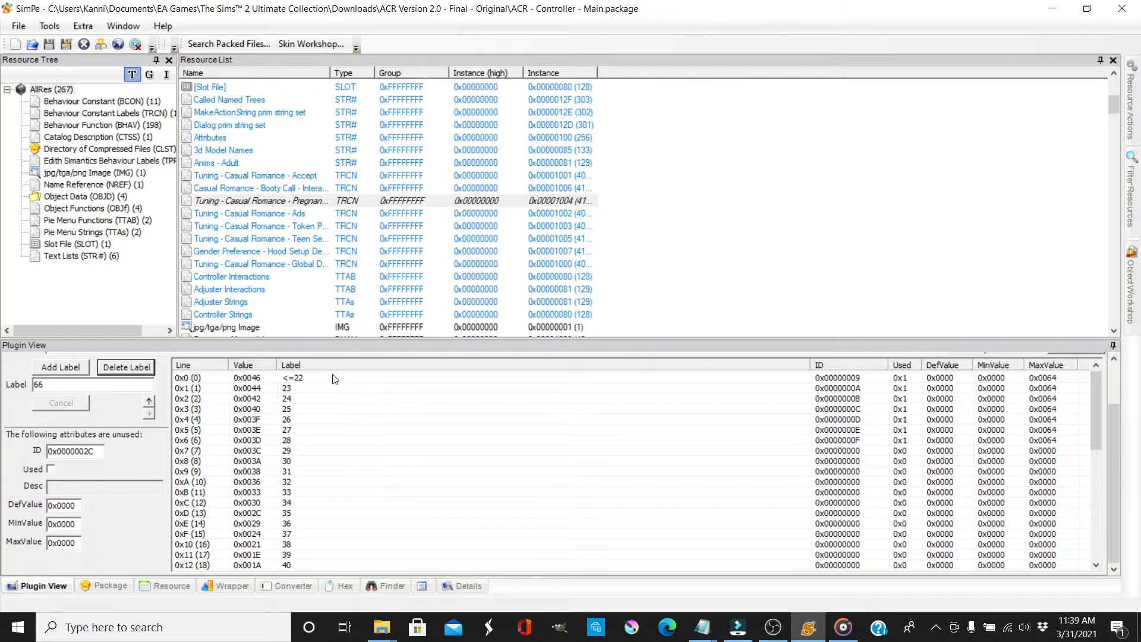
{"action": "scroll", "coordinate": [361, 423], "scroll_direction": "down", "scroll_amount": 9}
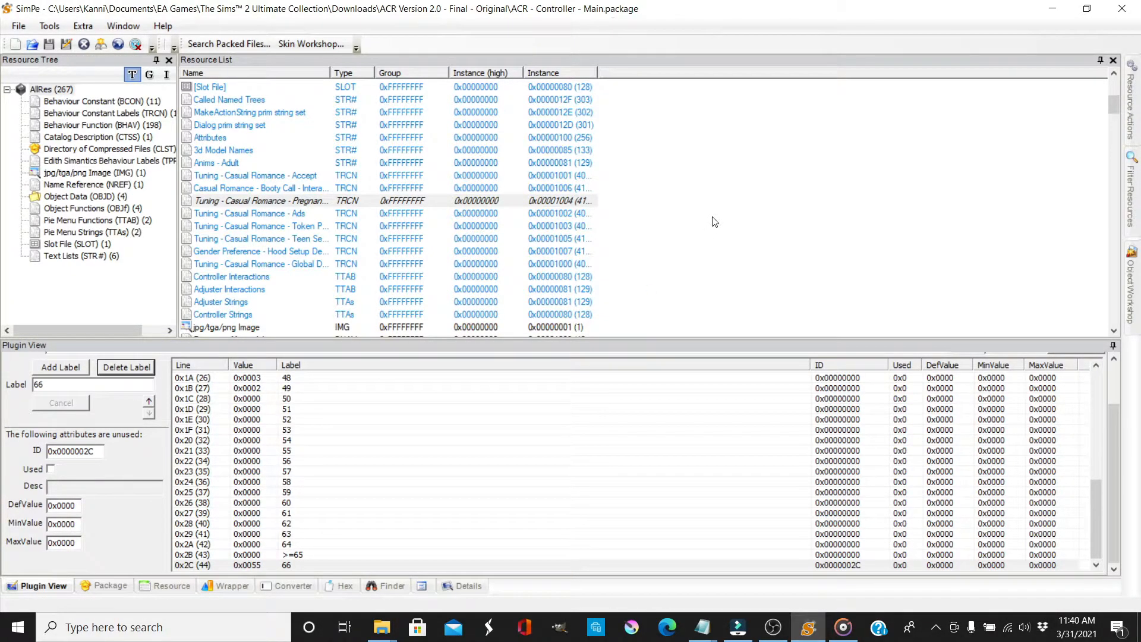
{"action": "scroll", "coordinate": [714, 222], "scroll_direction": "down", "scroll_amount": 10}
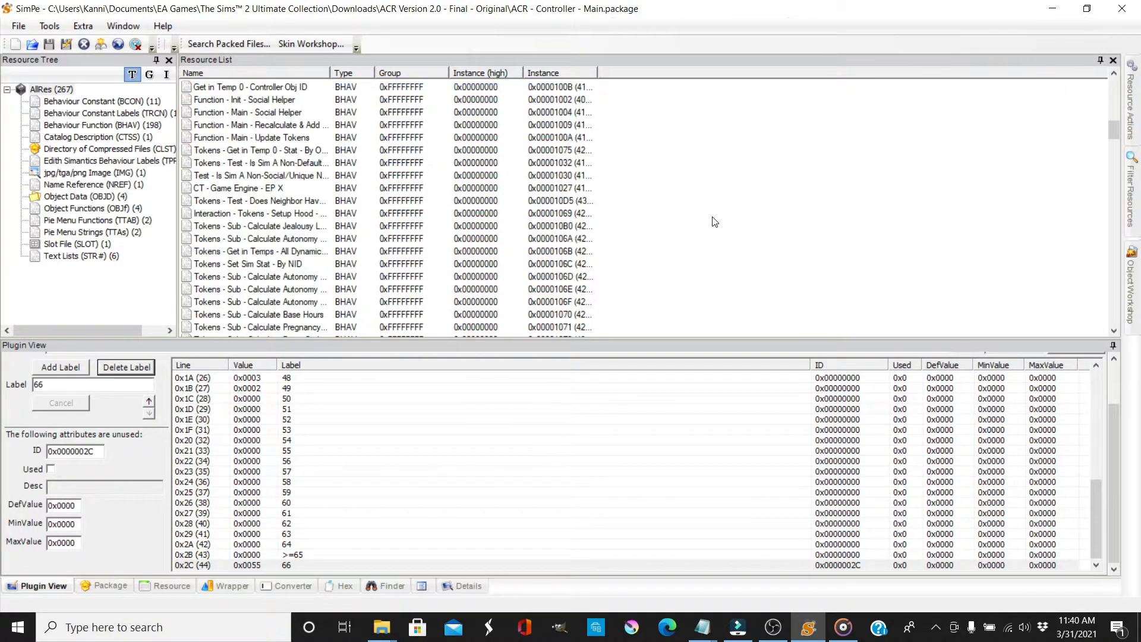
{"action": "scroll", "coordinate": [714, 222], "scroll_direction": "down", "scroll_amount": 2}
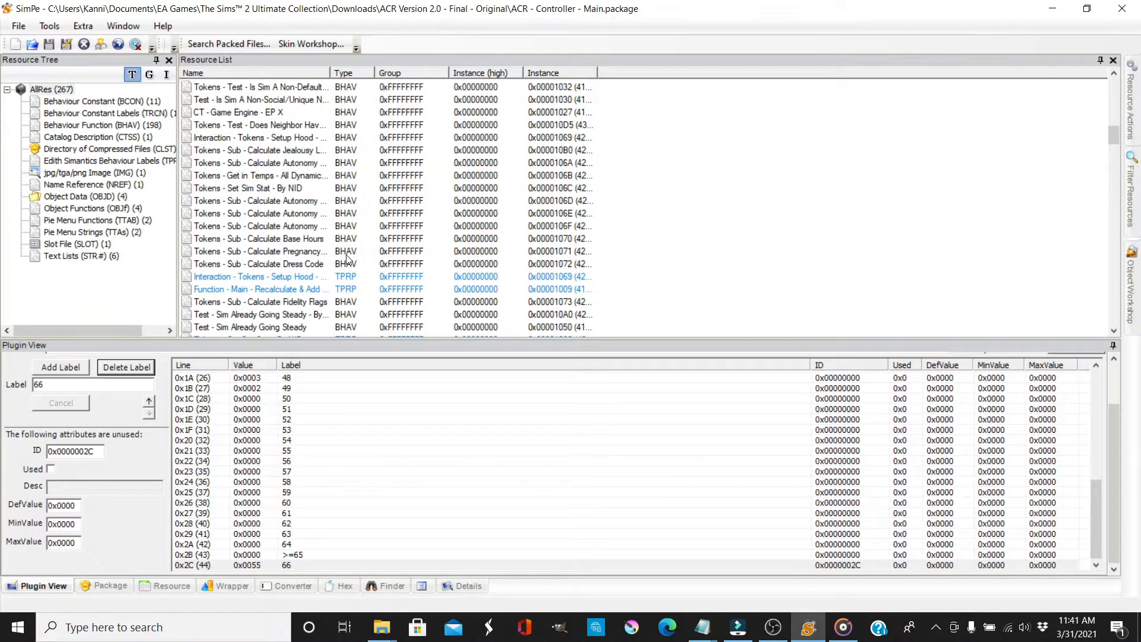
{"action": "left_click", "coordinate": [282, 252]}
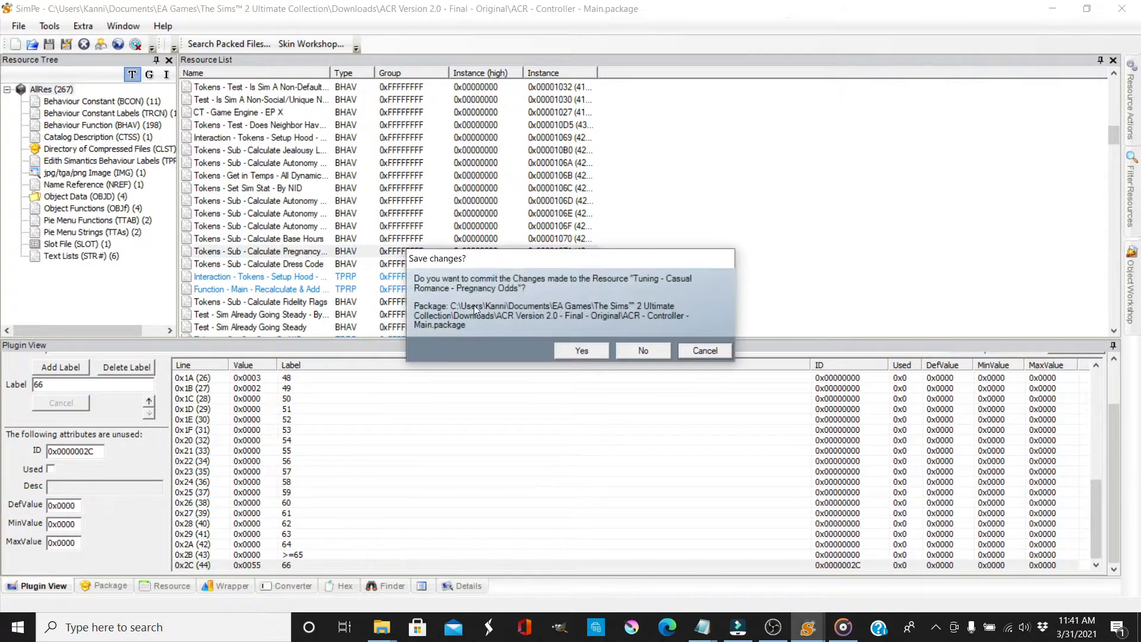
{"action": "left_click", "coordinate": [582, 350]}
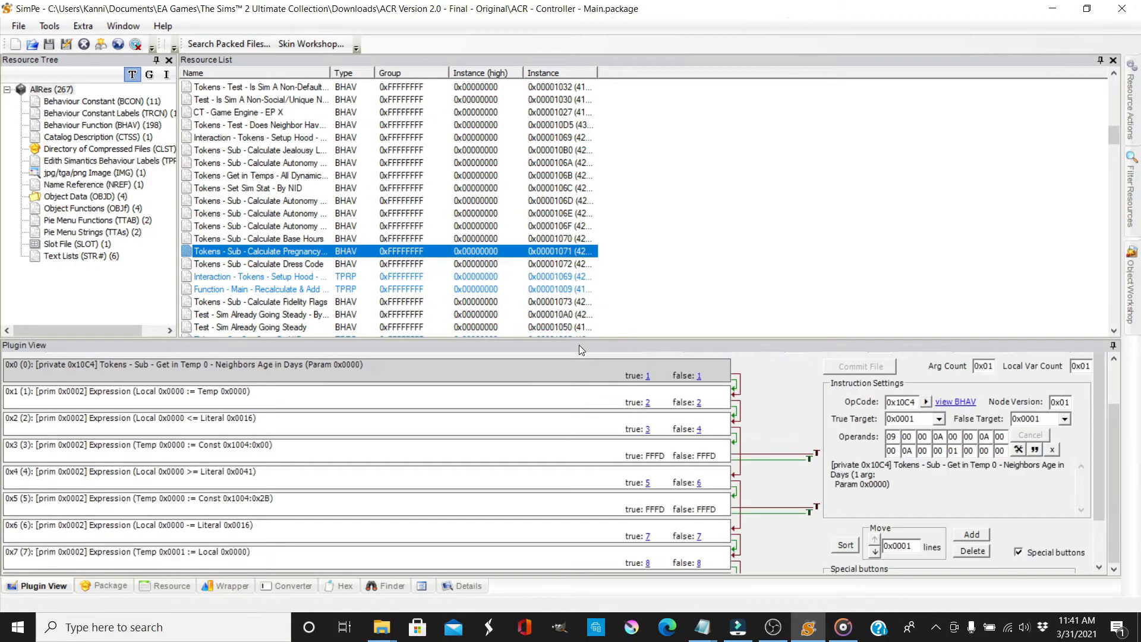
Set the third operand of instruction 0x4, the Local 0x0000 >= Literal comparison, to 2C
{"action": "left_click", "coordinate": [338, 474]}
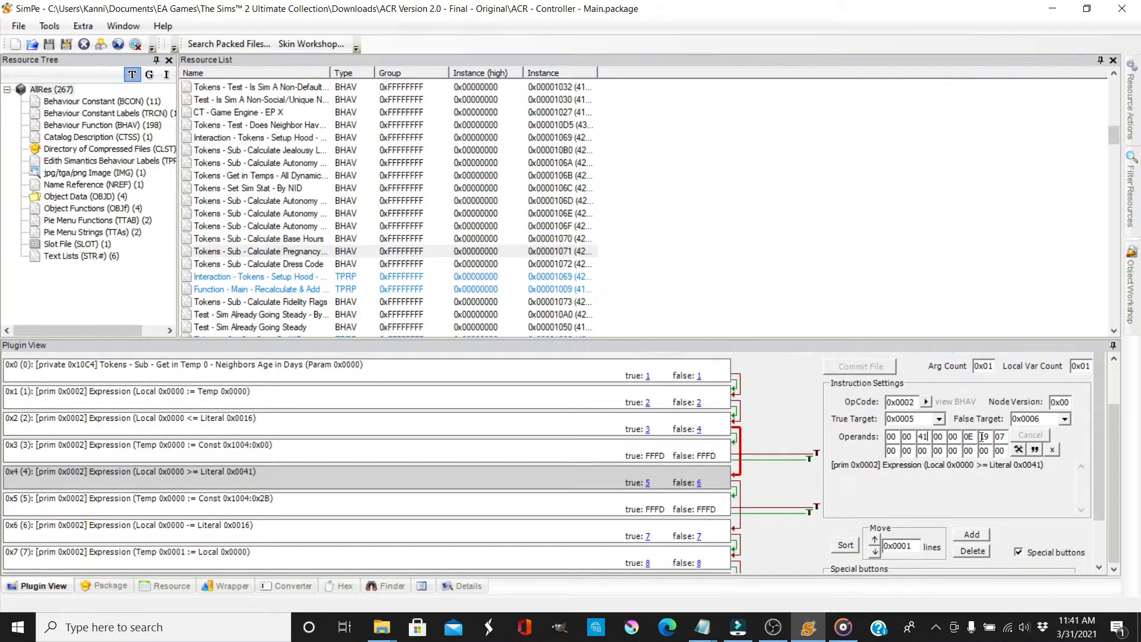
{"action": "key", "text": "BackSpace"}
{"action": "key", "text": "BackSpace"}
{"action": "type", "text": "2"}
{"action": "type", "text": "c"}
Set the third operand of instruction 0x5 to 2C so that Temp 0x0000 takes Const 1004:0x2C
{"action": "left_click", "coordinate": [370, 508]}
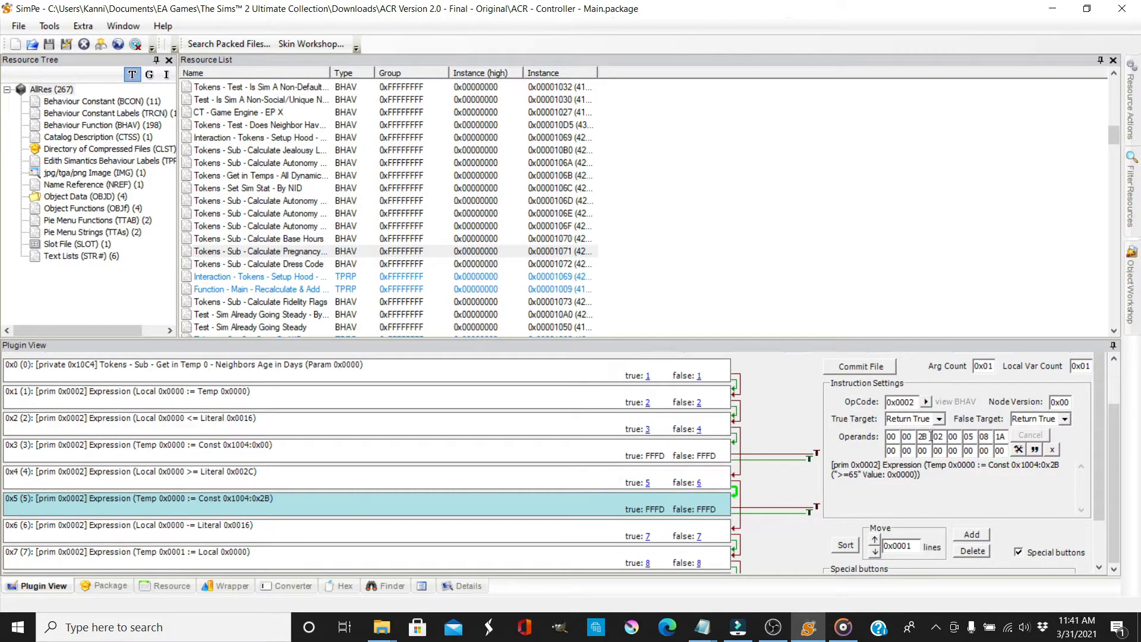
{"action": "key", "text": "BackSpace"}
{"action": "key", "text": "BackSpace"}
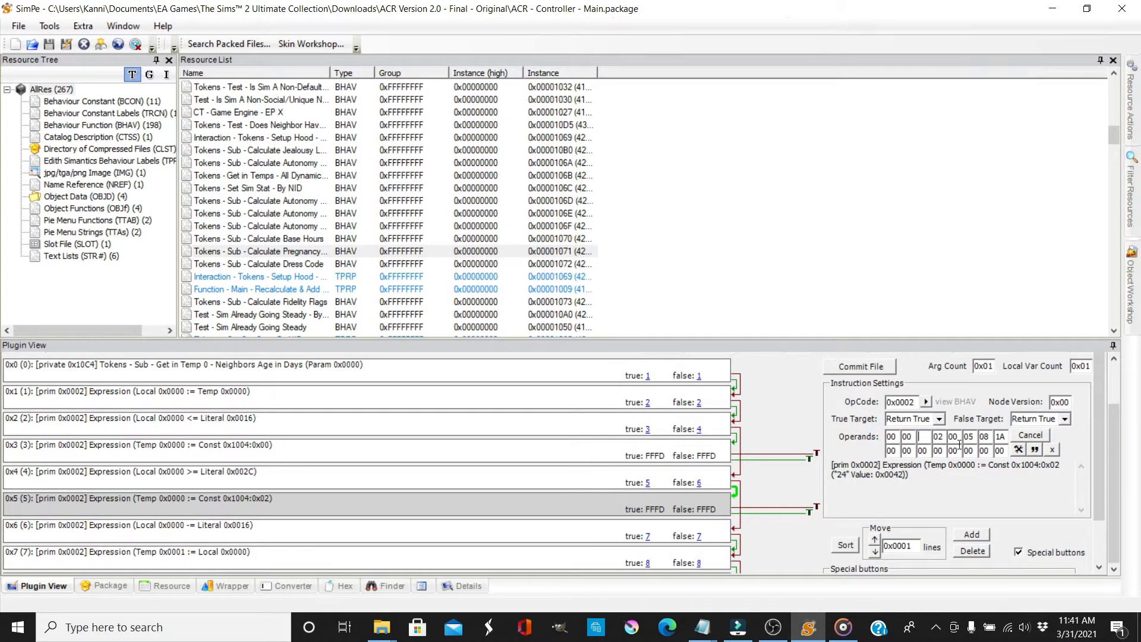
{"action": "type", "text": "2c"}
Close SimPE, committing the Calculate Pregnancy Odds resource and saving the changes to the ACR - Controller - Main package
{"action": "left_click", "coordinate": [1136, 5]}
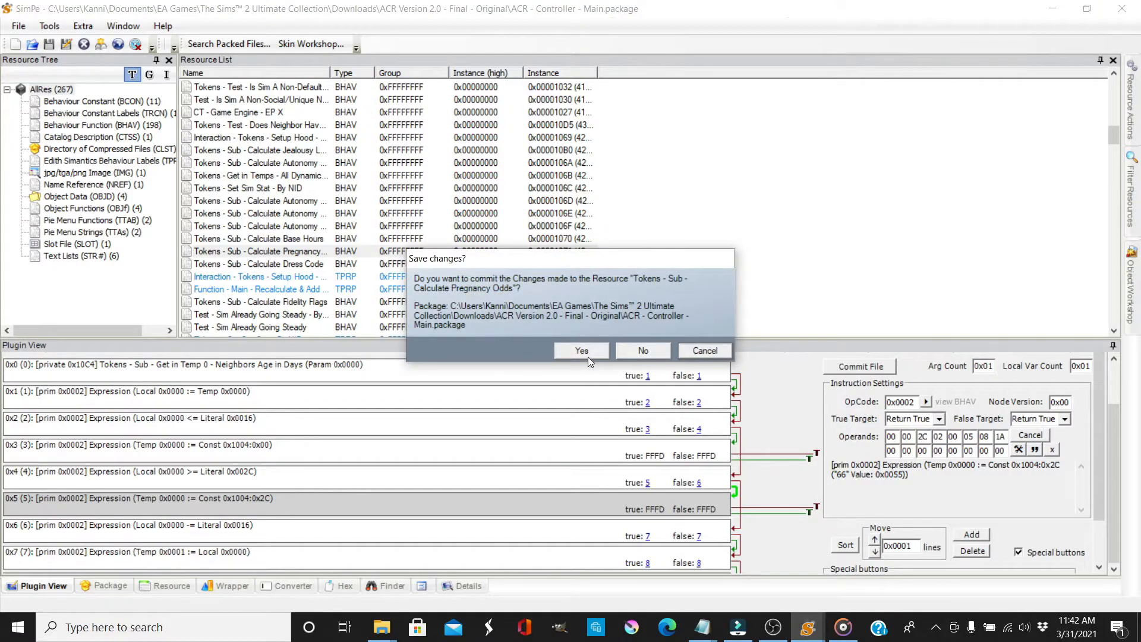
{"action": "left_click", "coordinate": [582, 352]}
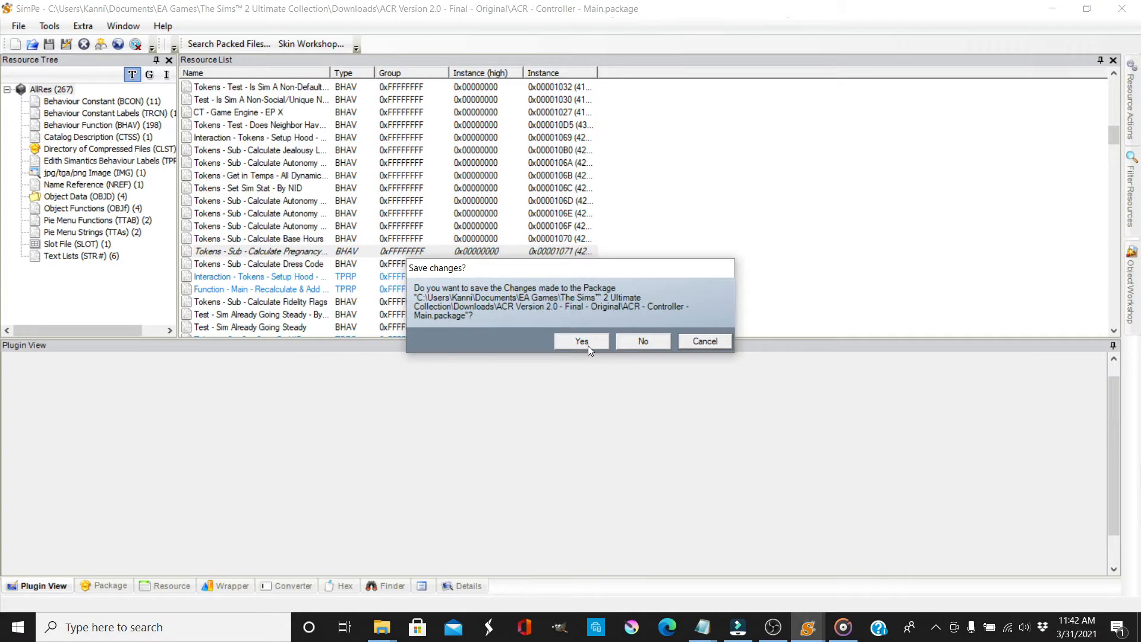
{"action": "left_click", "coordinate": [581, 342]}
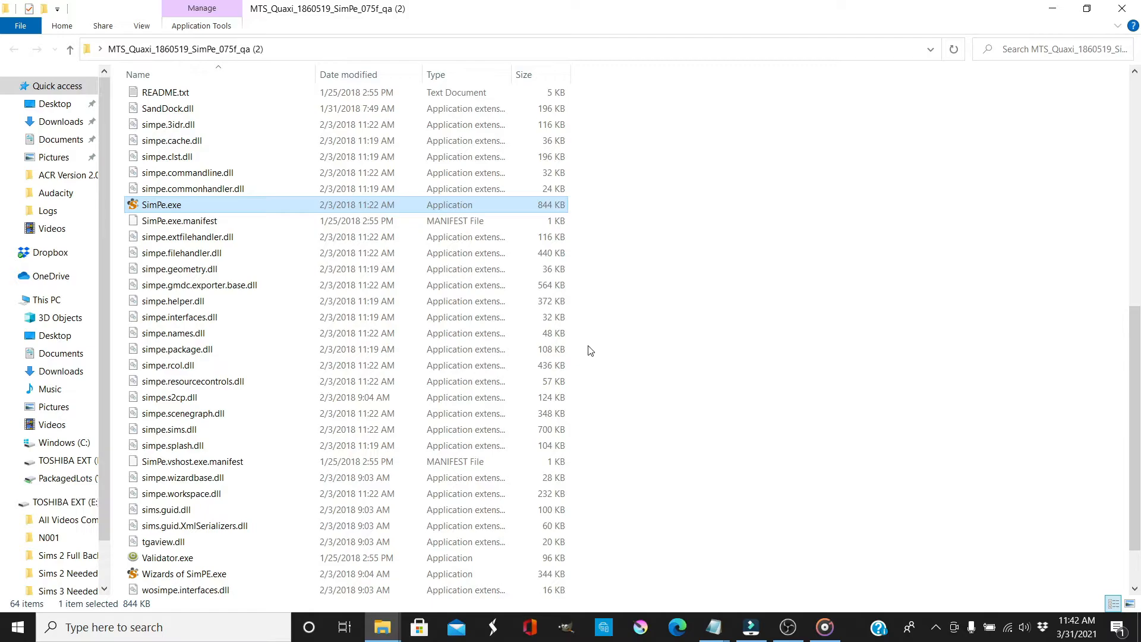